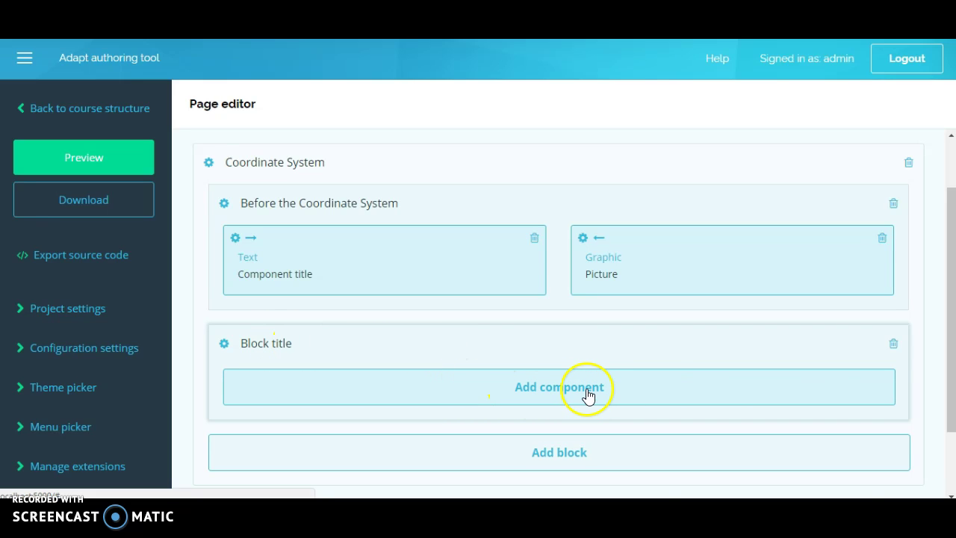
- Add a full-width Media component to the empty block below "Before the Coordinate System"
{"action": "left_click", "coordinate": [587, 394]}
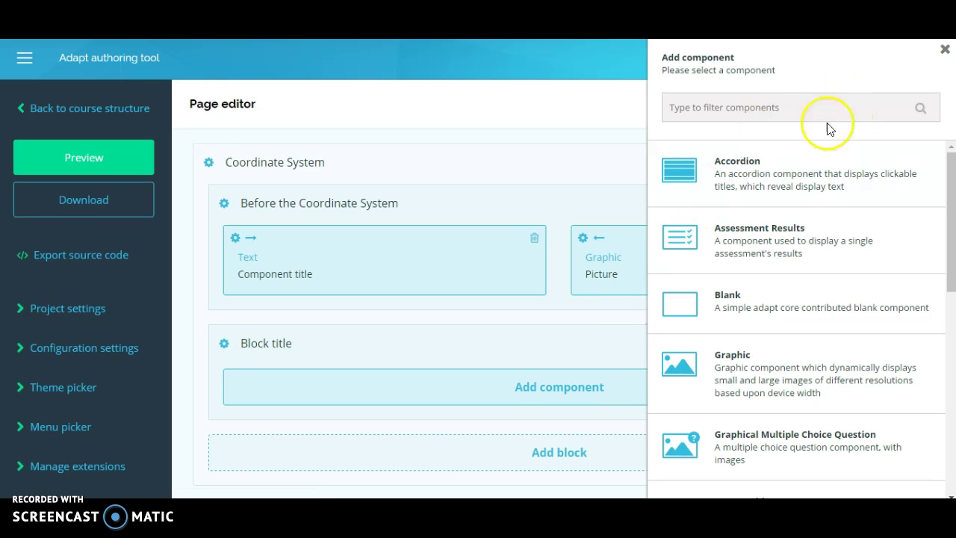
{"action": "left_click_drag", "start_coordinate": [952, 203], "coordinate": [953, 349]}
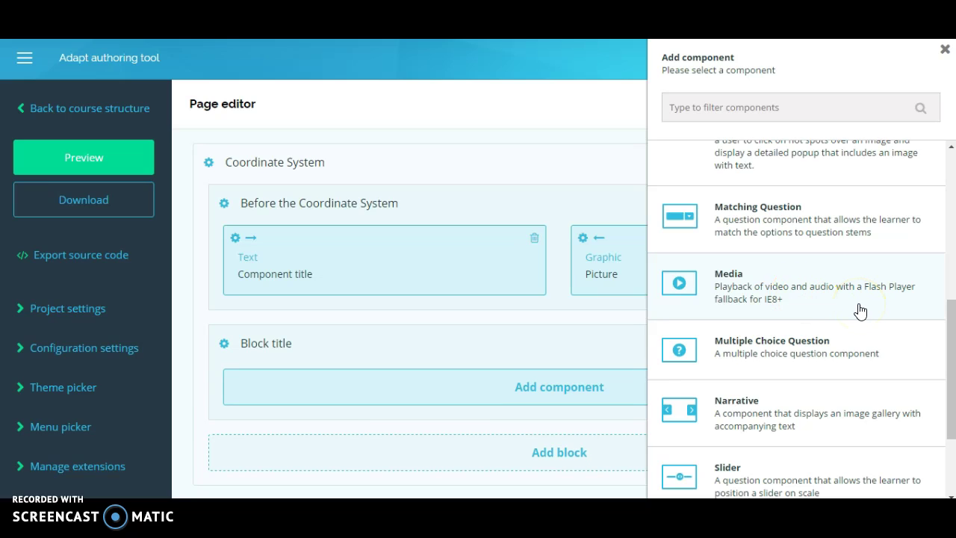
{"action": "left_click", "coordinate": [694, 294]}
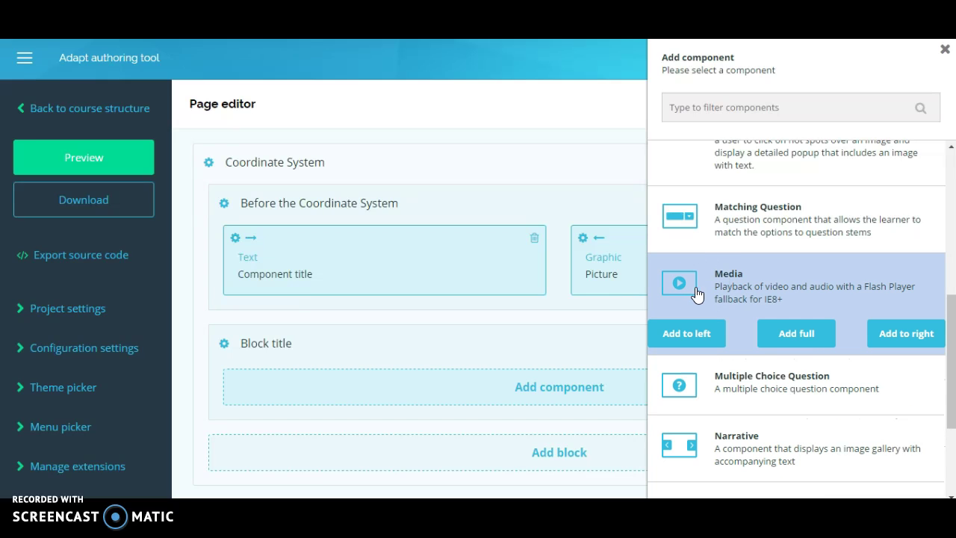
{"action": "left_click", "coordinate": [800, 334]}
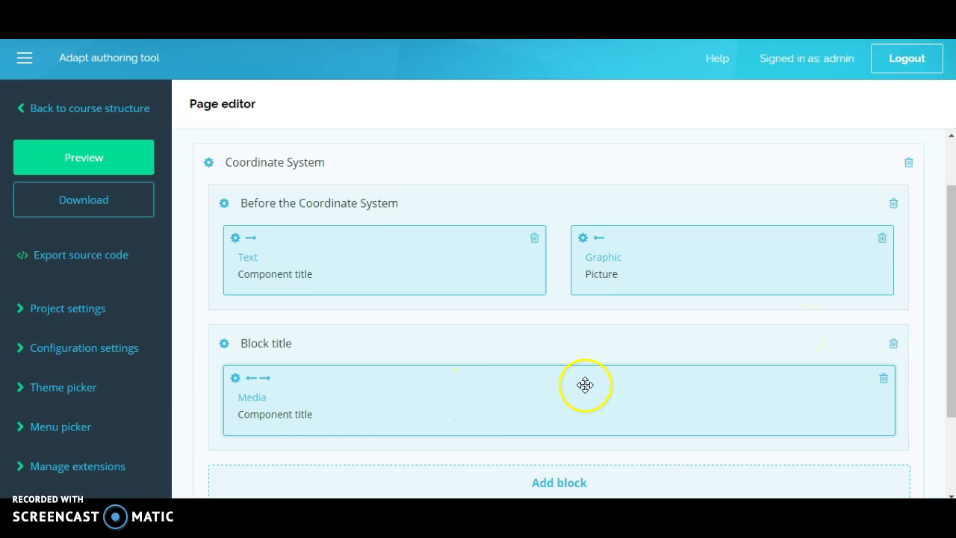
- Open the new media component for editing and set its source type to video/youtube
{"action": "double_click", "coordinate": [320, 406]}
{"action": "left_click_drag", "start_coordinate": [947, 156], "coordinate": [951, 220]}
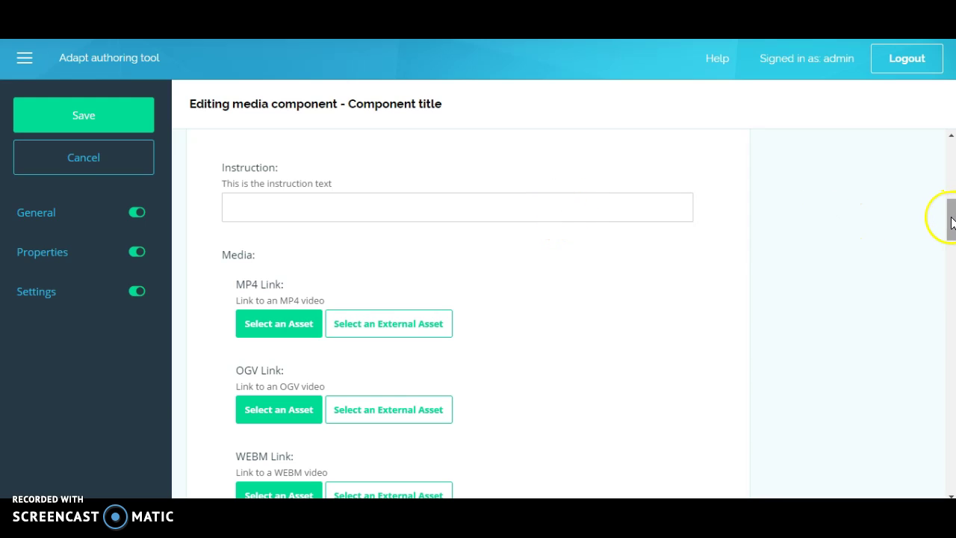
{"action": "left_click_drag", "start_coordinate": [952, 221], "coordinate": [953, 238]}
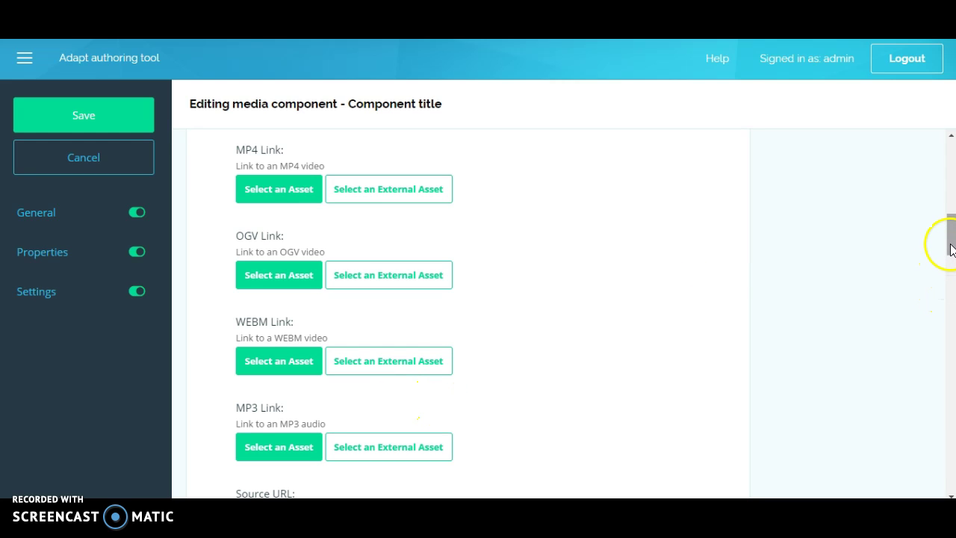
{"action": "mouse_move", "coordinate": [951, 250]}
{"action": "left_mouse_down"}
{"action": "mouse_move", "coordinate": [951, 263]}
{"action": "mouse_move", "coordinate": [952, 253]}
{"action": "left_mouse_up"}
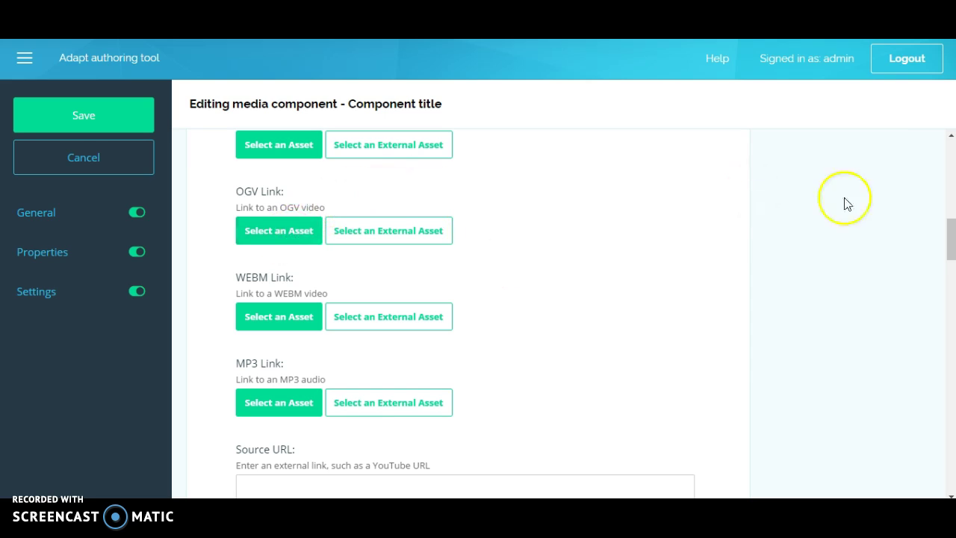
{"action": "left_click_drag", "start_coordinate": [951, 236], "coordinate": [952, 263]}
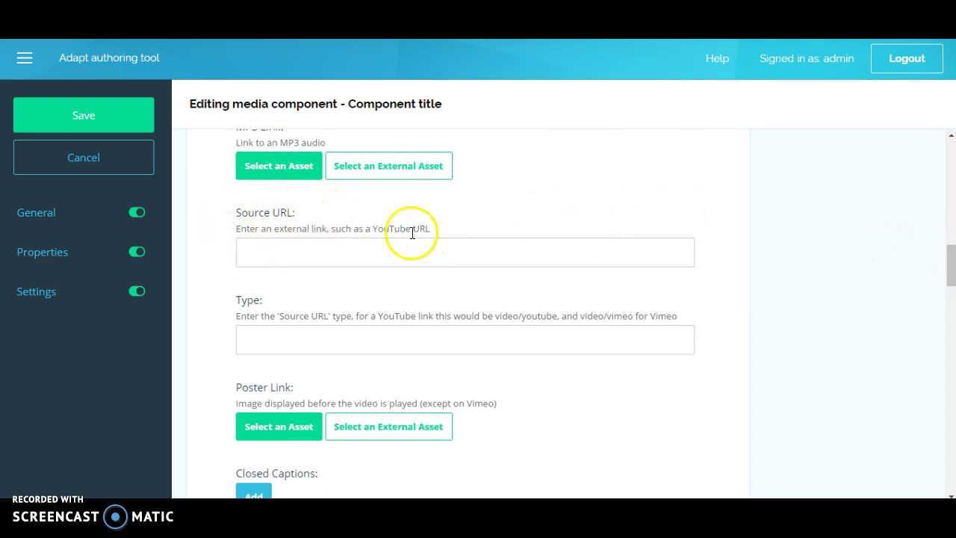
{"action": "left_click", "coordinate": [300, 337]}
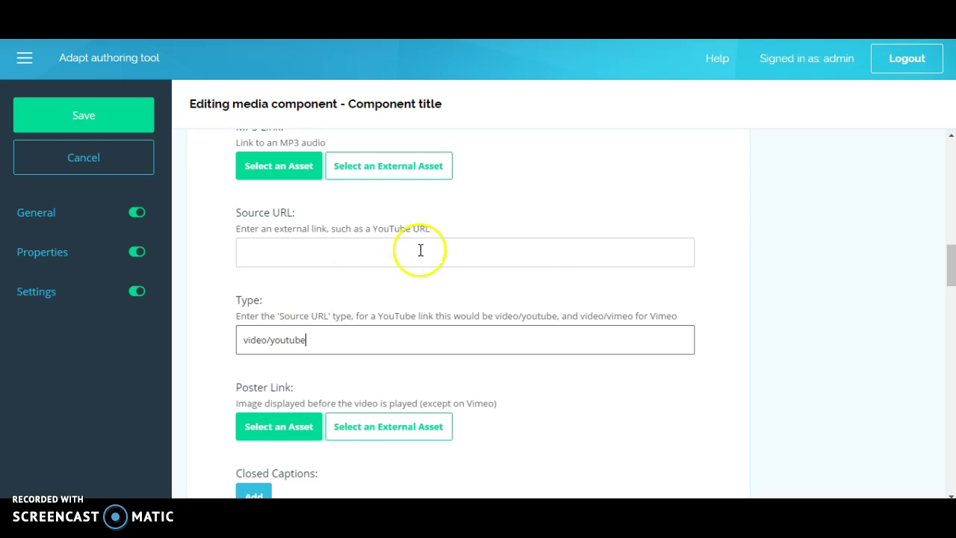
{"action": "left_click", "coordinate": [463, 257]}
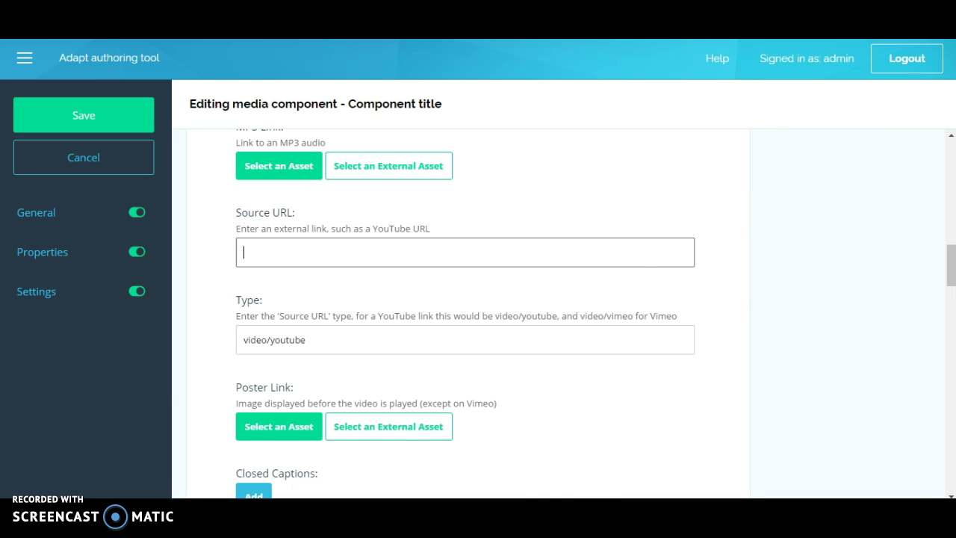
{"action": "key", "text": "ctrl+Tab"}
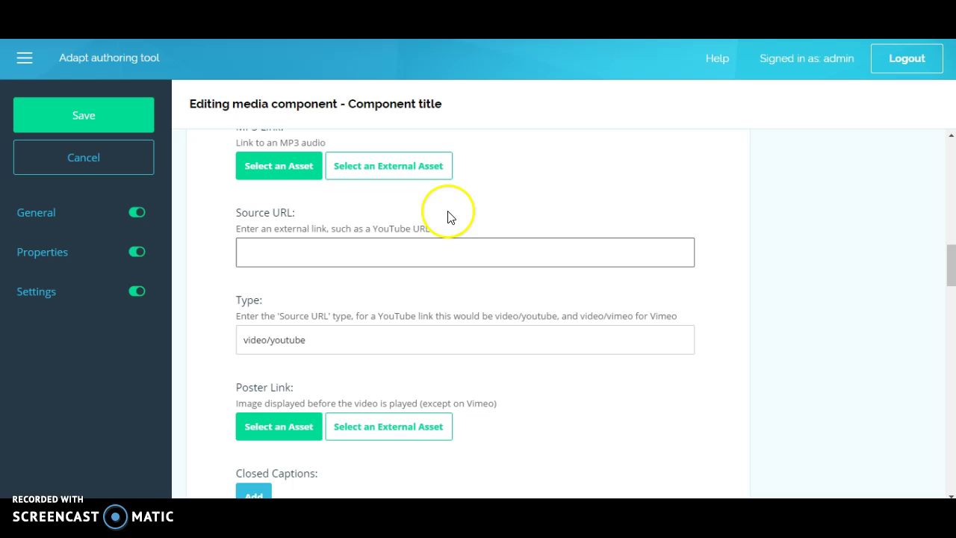
{"action": "left_click", "coordinate": [418, 242]}
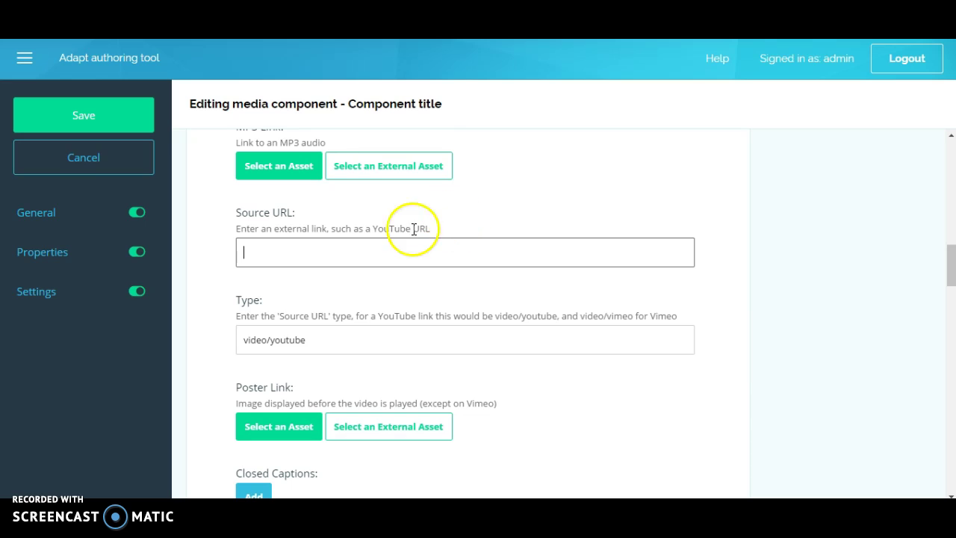
{"action": "type", "text": "https://www.youtube.com/watch?v=GFLkou8NvJo"}
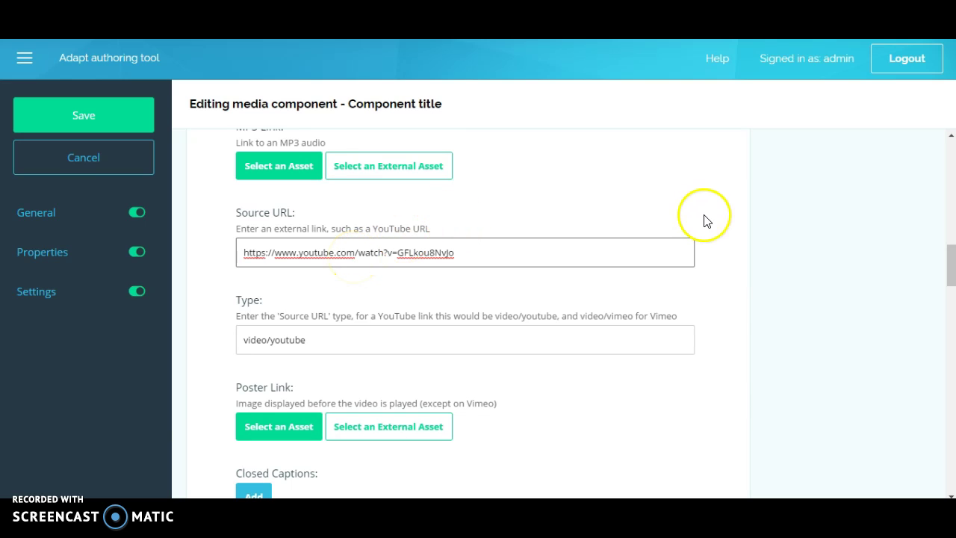
{"action": "left_click", "coordinate": [720, 315]}
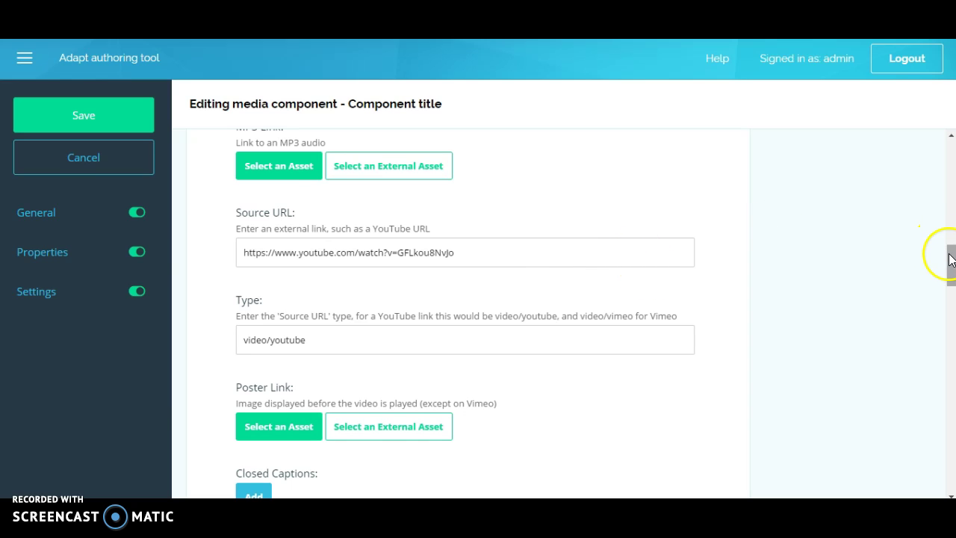
- Title the media component "Vi Hart Video" and try to save it
{"action": "left_click_drag", "start_coordinate": [950, 259], "coordinate": [946, 142]}
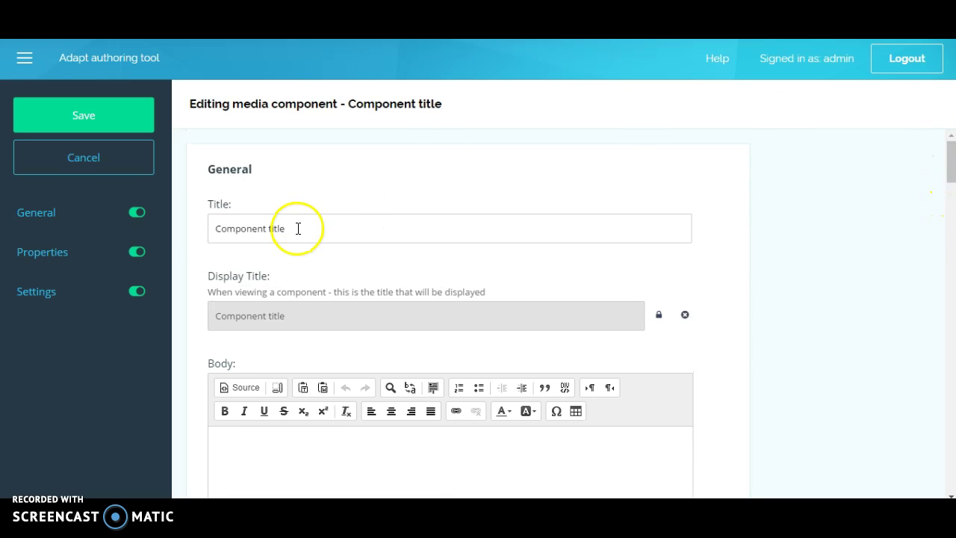
{"action": "left_click_drag", "start_coordinate": [298, 228], "coordinate": [181, 221]}
{"action": "type", "text": "VI"}
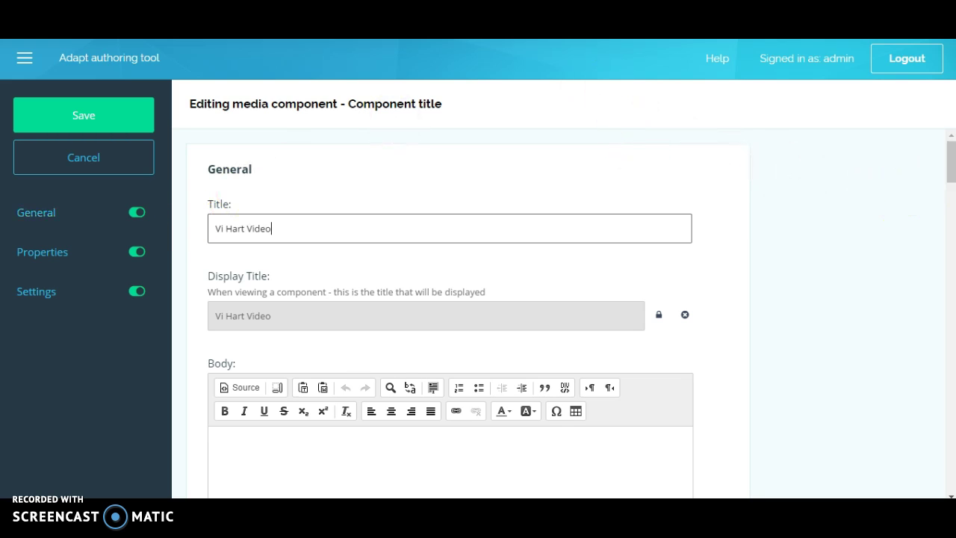
{"action": "left_click_drag", "start_coordinate": [950, 178], "coordinate": [951, 192]}
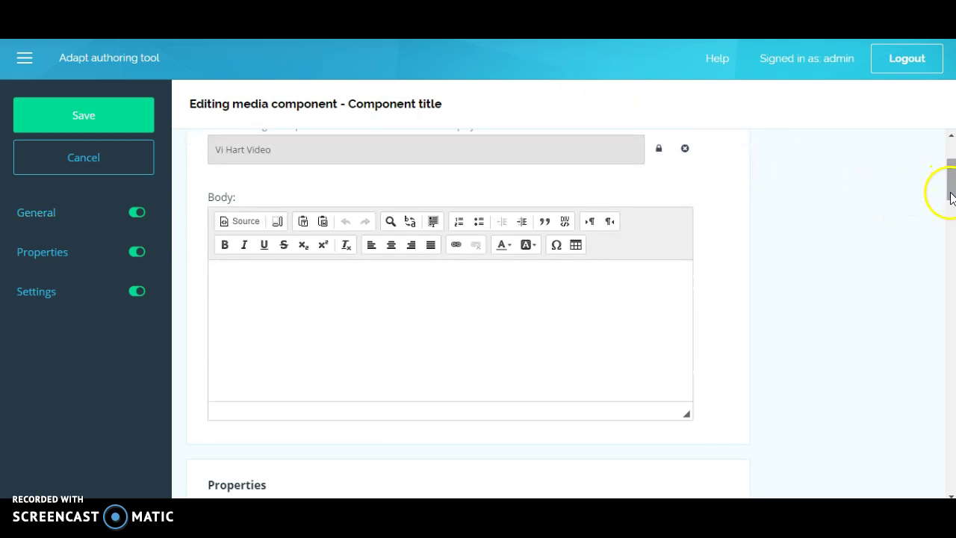
{"action": "left_click", "coordinate": [111, 111]}
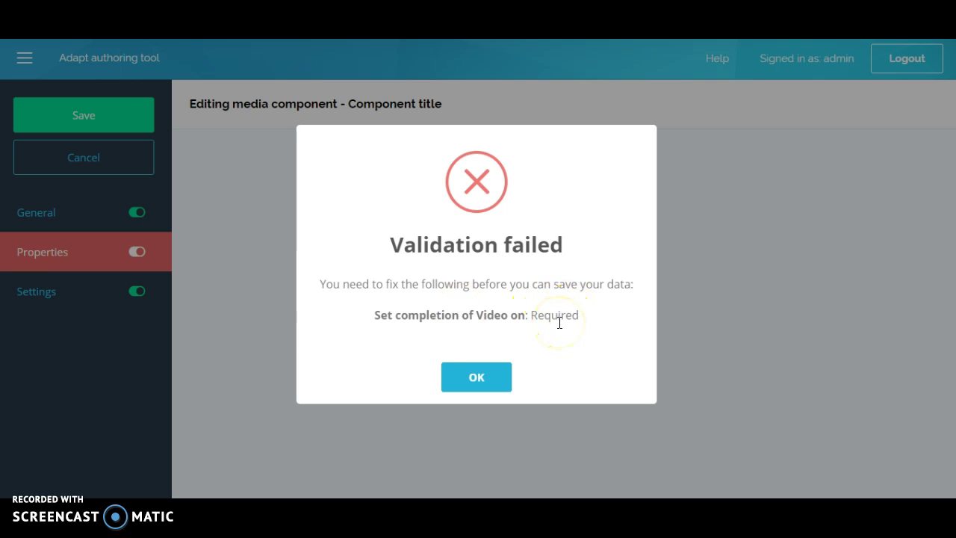
{"action": "left_click", "coordinate": [477, 376]}
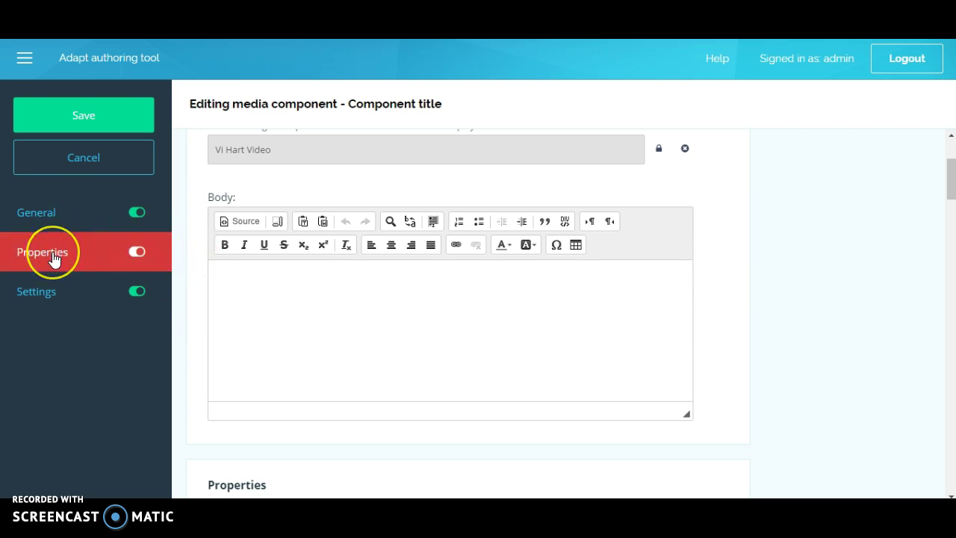
- Set the required video completion condition in the component's properties to "ended"
{"action": "left_click", "coordinate": [471, 326]}
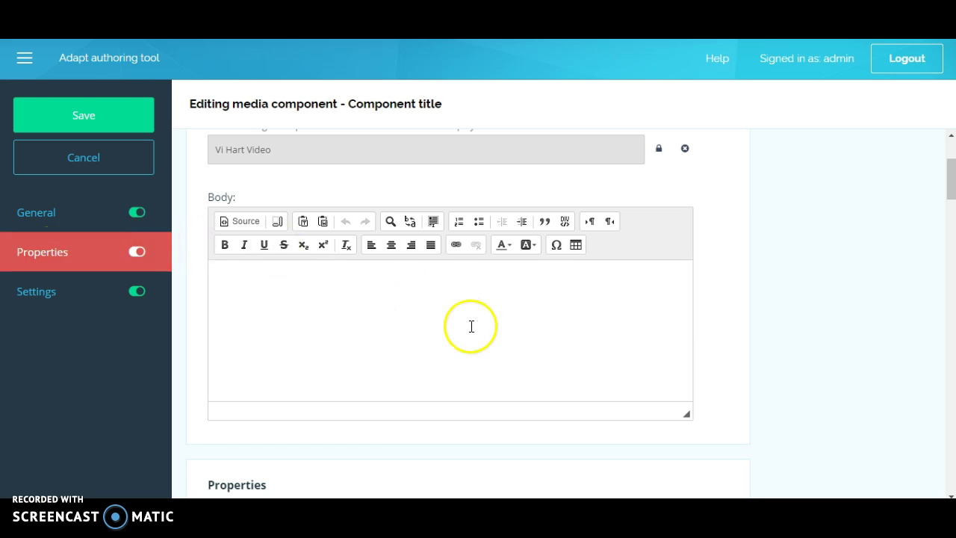
{"action": "left_click", "coordinate": [951, 172]}
{"action": "left_click_drag", "start_coordinate": [951, 179], "coordinate": [951, 306]}
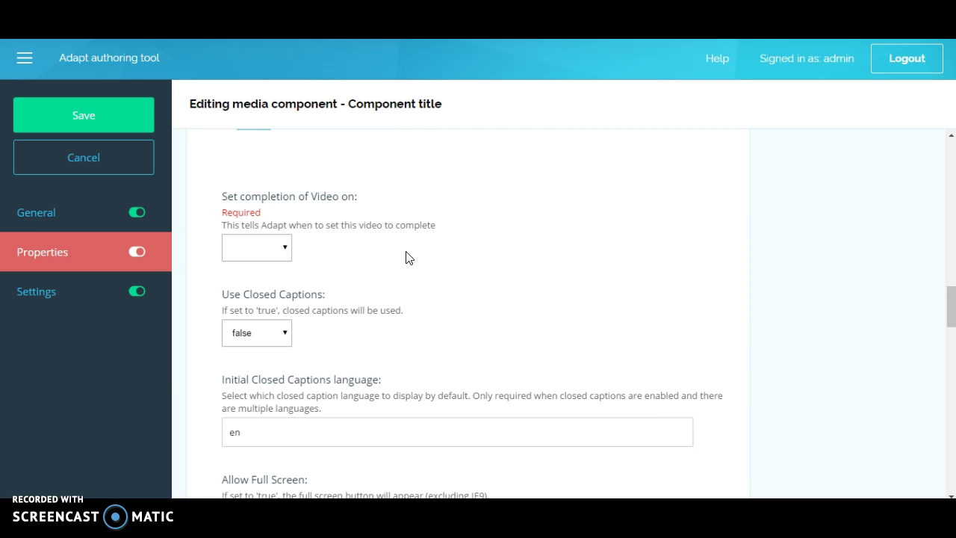
{"action": "left_click", "coordinate": [284, 254]}
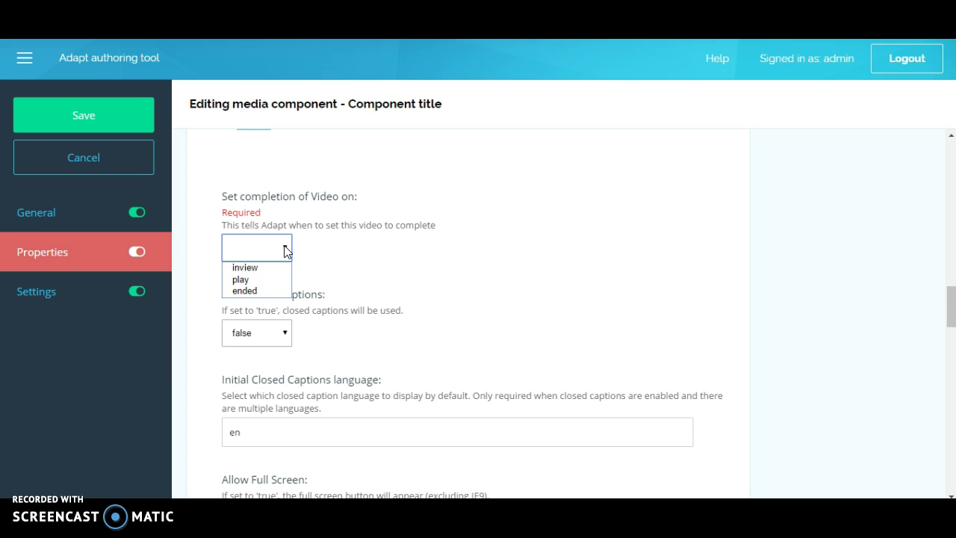
{"action": "left_click", "coordinate": [262, 291]}
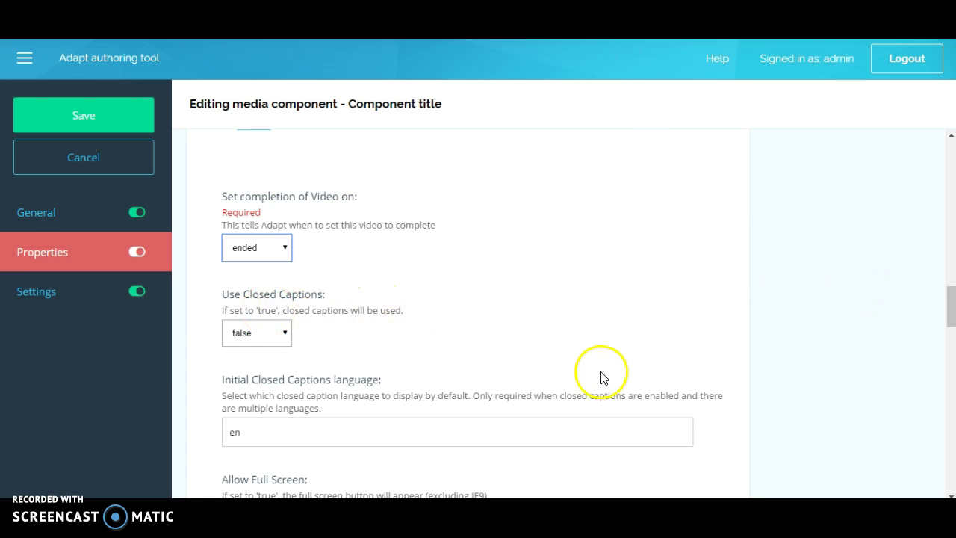
- Set Allow Full Screen to true for the video
{"action": "left_click_drag", "start_coordinate": [950, 309], "coordinate": [952, 346]}
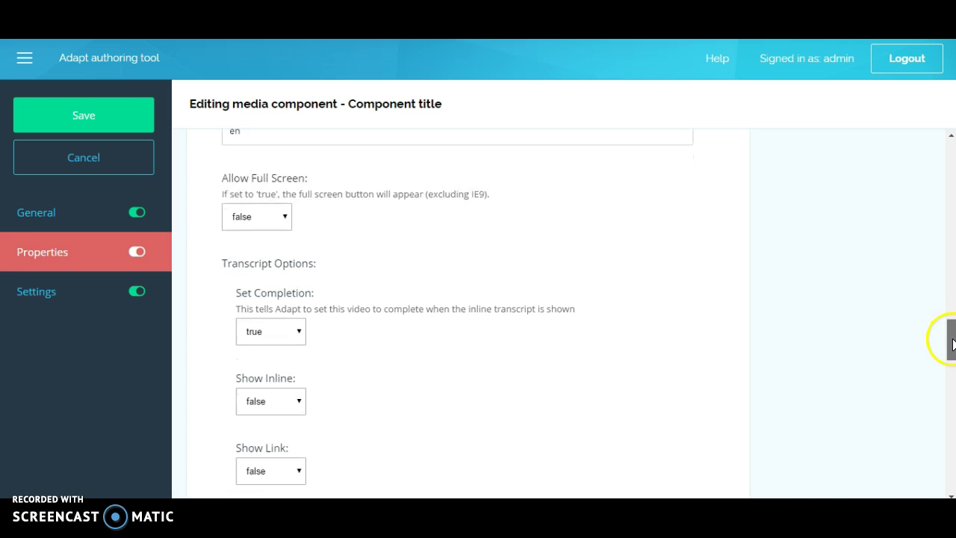
{"action": "left_click", "coordinate": [284, 193]}
{"action": "left_click", "coordinate": [262, 218]}
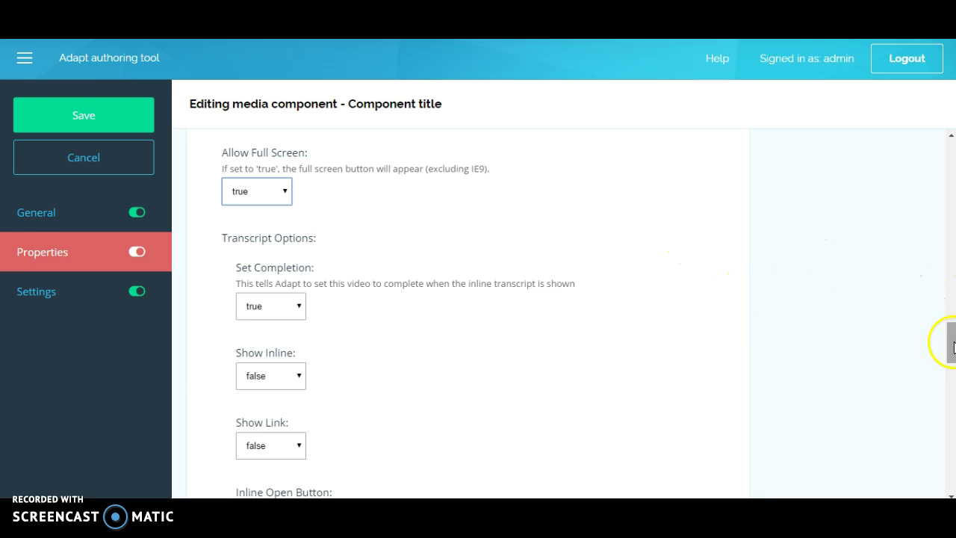
- Review the remaining transcript, player and component settings, and save the media component
{"action": "left_click_drag", "start_coordinate": [951, 347], "coordinate": [952, 452]}
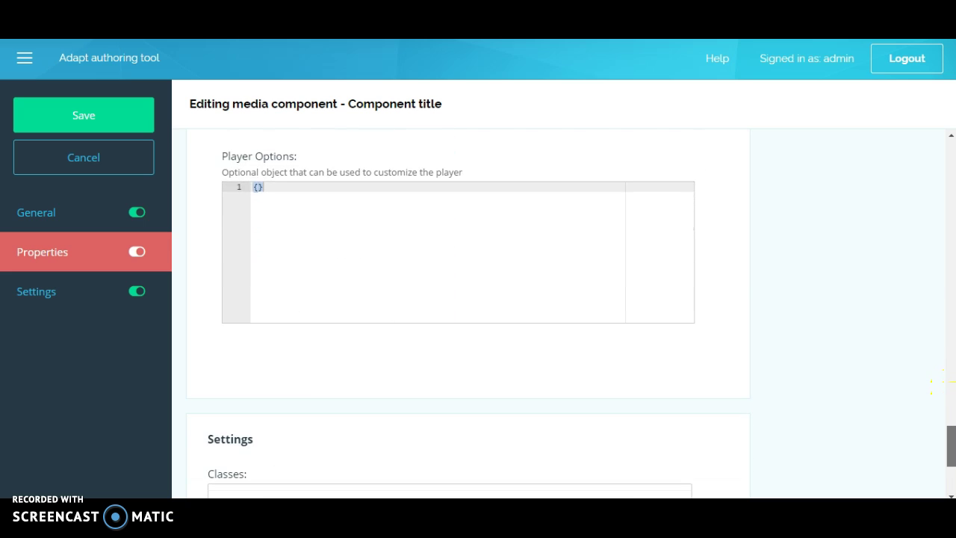
{"action": "scroll", "coordinate": [948, 381], "scroll_direction": "up", "scroll_amount": 2}
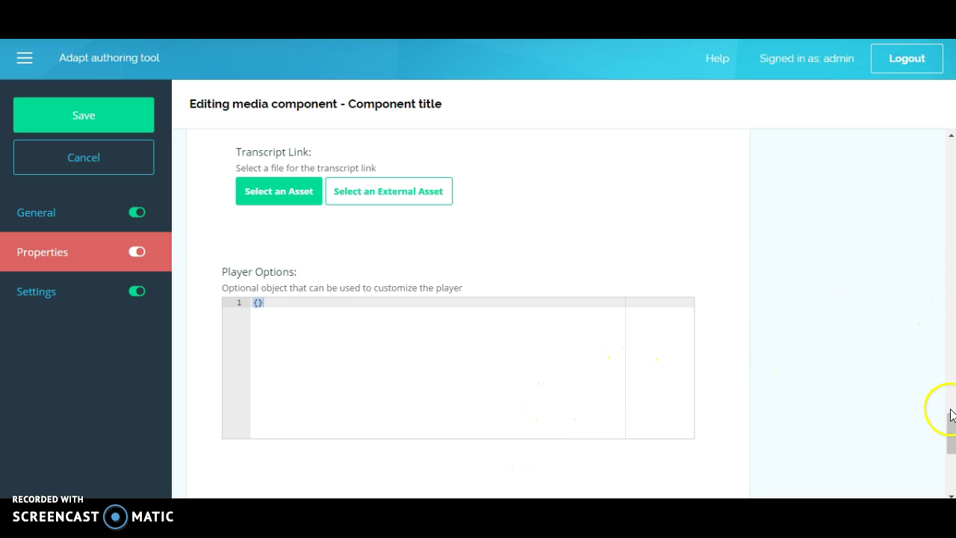
{"action": "left_click_drag", "start_coordinate": [953, 431], "coordinate": [952, 471]}
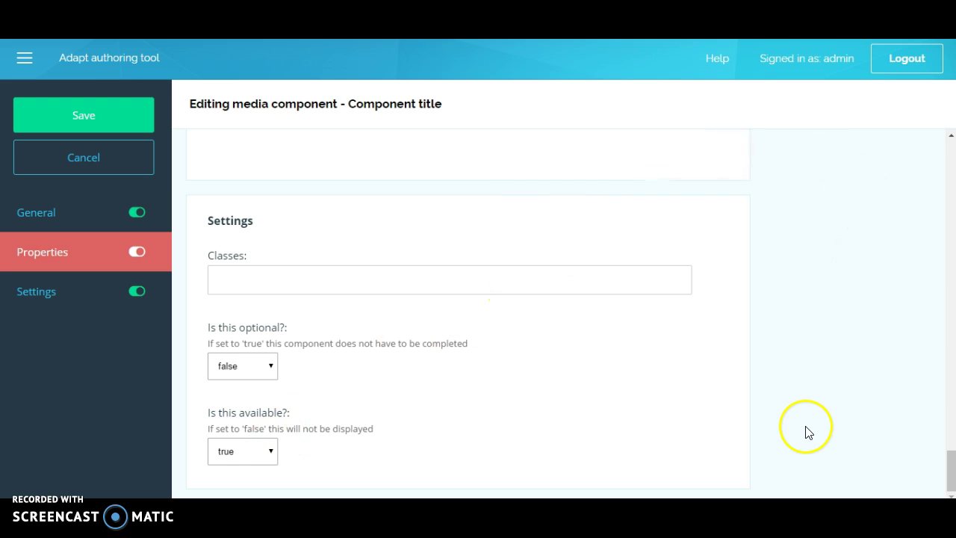
{"action": "left_click", "coordinate": [86, 114]}
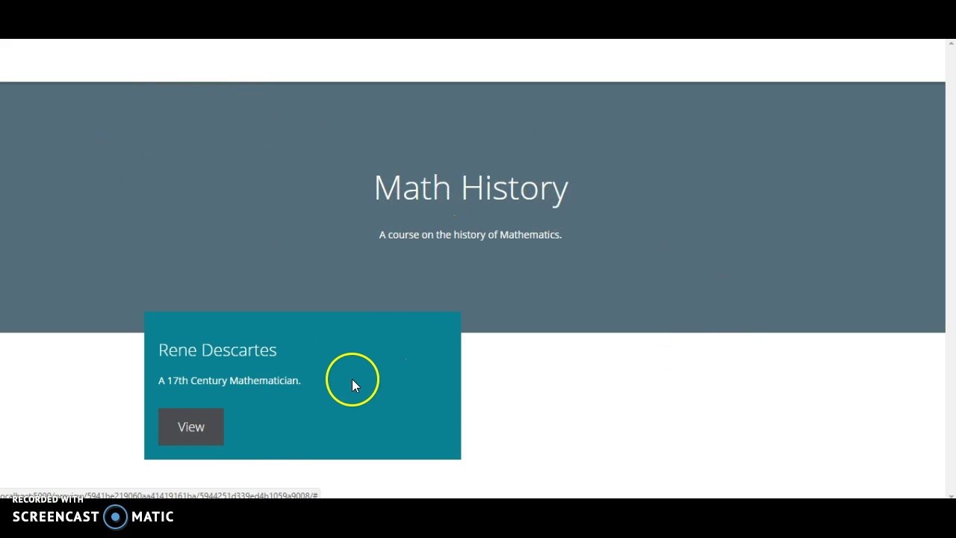
- Open the Rene Descartes page in the course preview, and play and pause its embedded video
{"action": "left_click", "coordinate": [182, 434]}
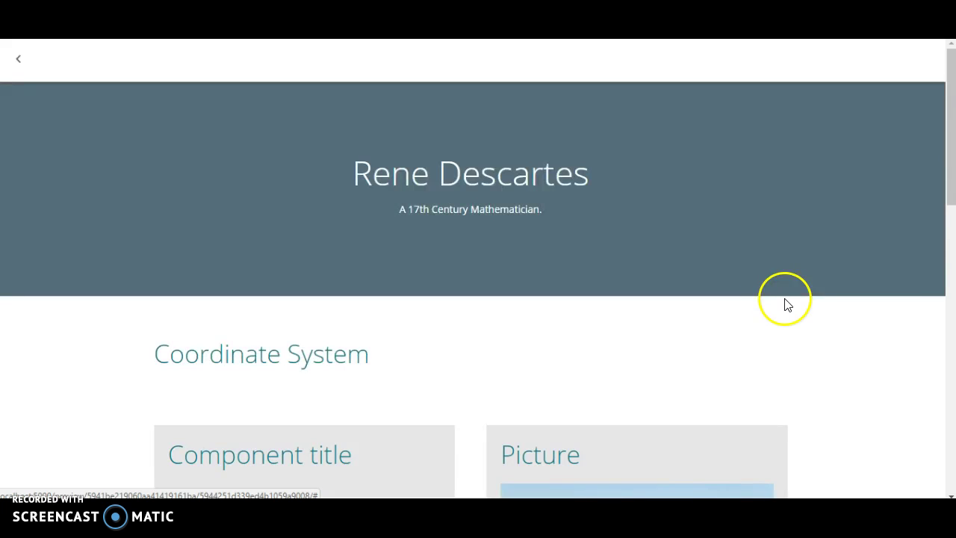
{"action": "scroll", "coordinate": [940, 153], "scroll_direction": "down", "scroll_amount": 3}
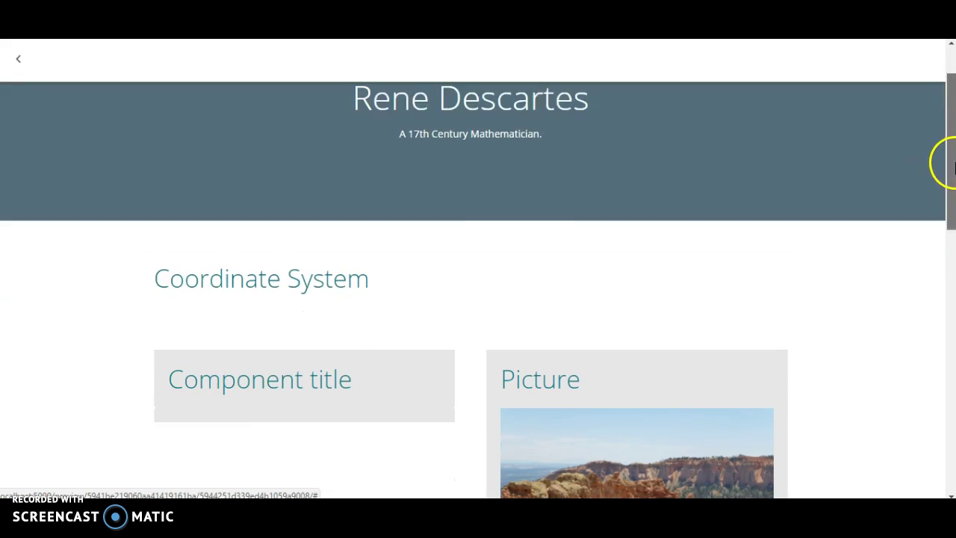
{"action": "scroll", "coordinate": [477, 298], "scroll_direction": "down", "scroll_amount": 4}
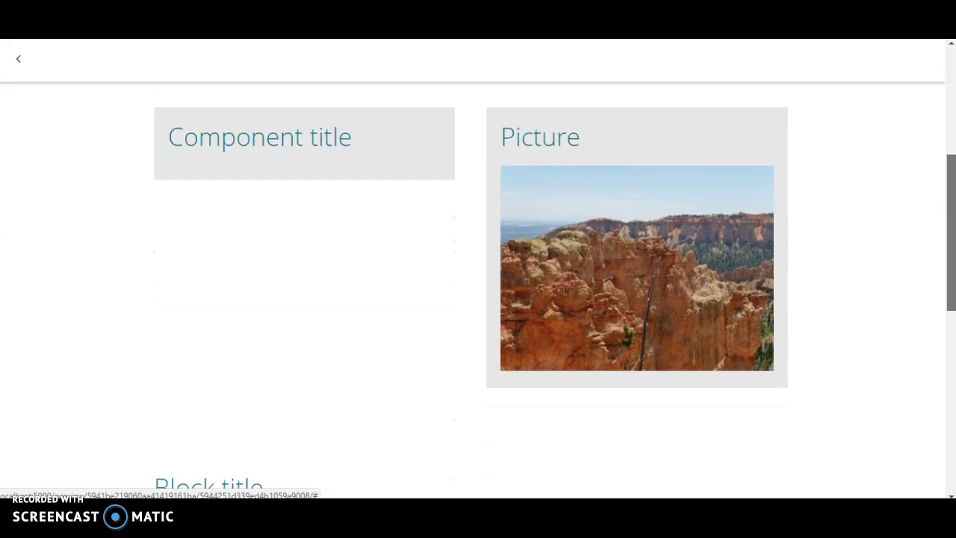
{"action": "scroll", "coordinate": [478, 299], "scroll_direction": "down", "scroll_amount": 5}
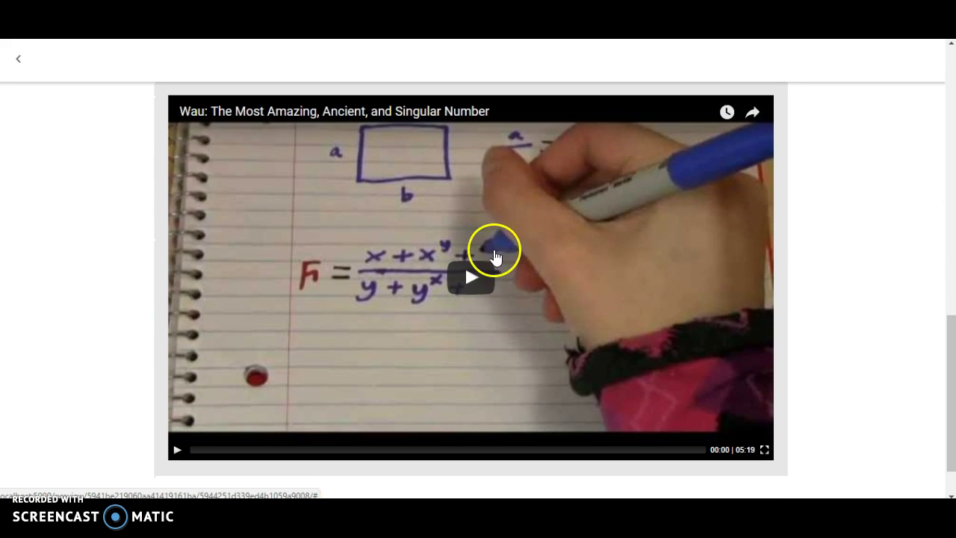
{"action": "left_click", "coordinate": [467, 280]}
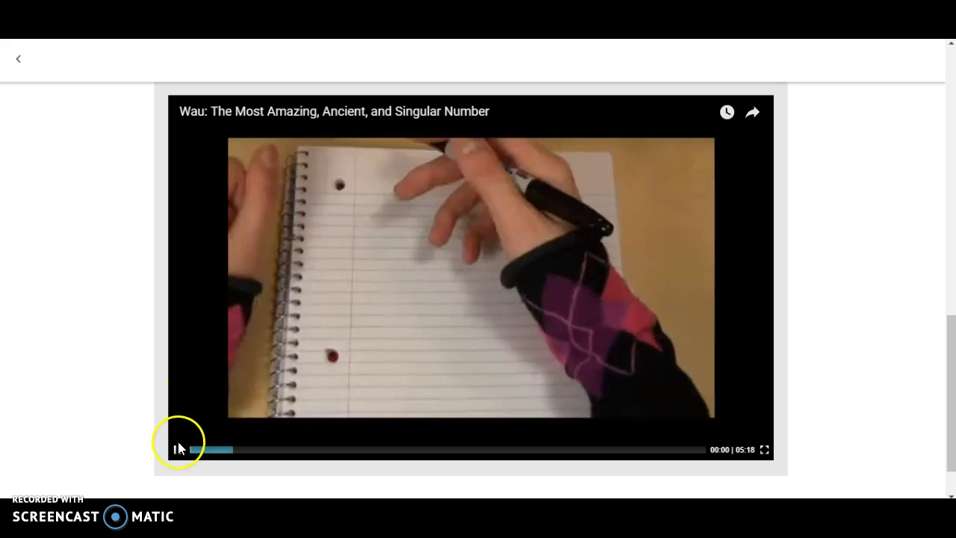
{"action": "left_click", "coordinate": [177, 451]}
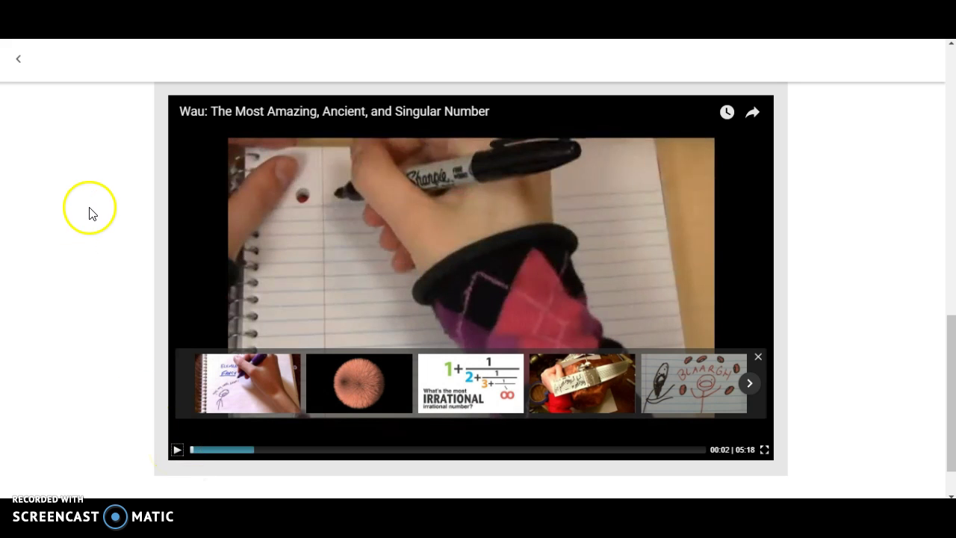
- Return from the preview to the Rene Descartes page editor and add a new block below the Vi Hart Video block
{"action": "left_click", "coordinate": [18, 58]}
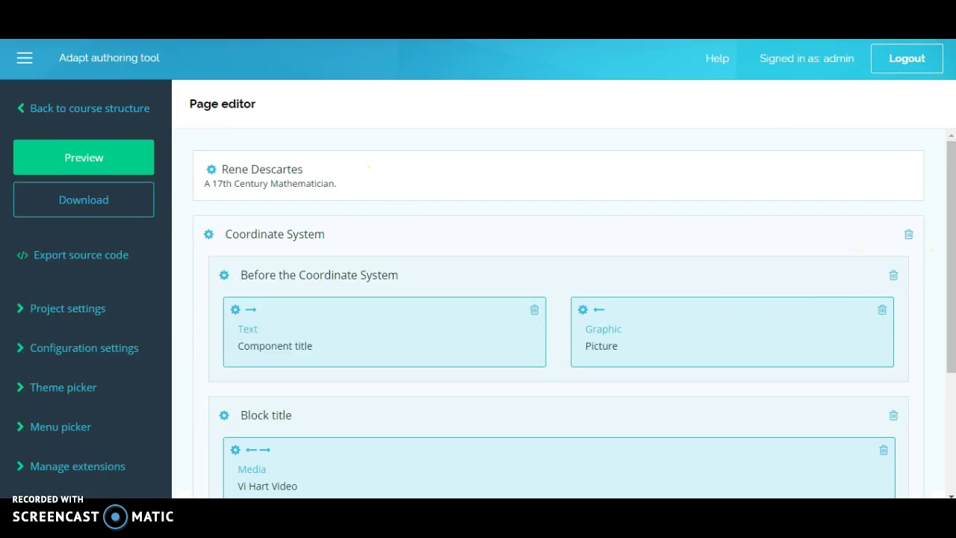
{"action": "left_click_drag", "start_coordinate": [952, 271], "coordinate": [953, 336]}
{"action": "left_click", "coordinate": [525, 448]}
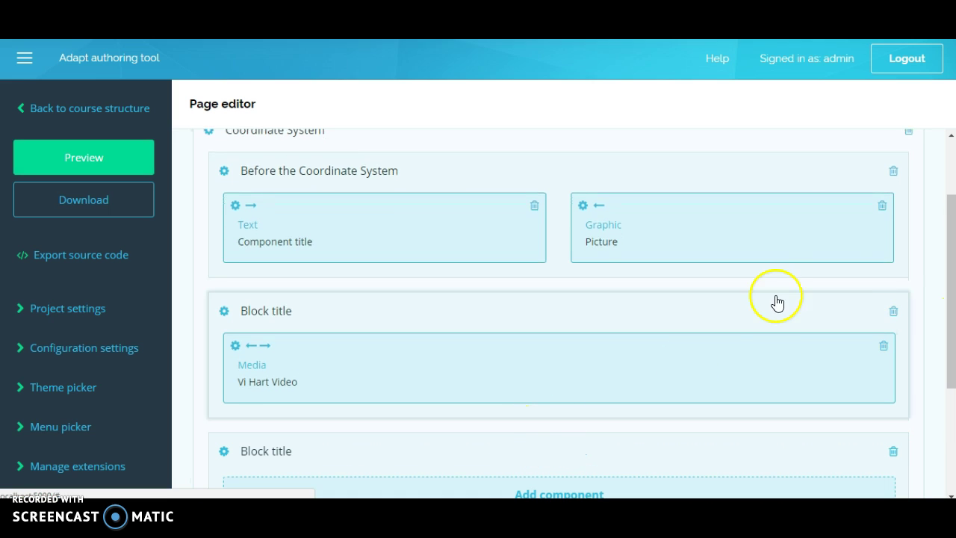
- Look through the component types available for the new empty block, and close the list without adding one
{"action": "left_click_drag", "start_coordinate": [952, 276], "coordinate": [952, 324]}
{"action": "left_click", "coordinate": [565, 394]}
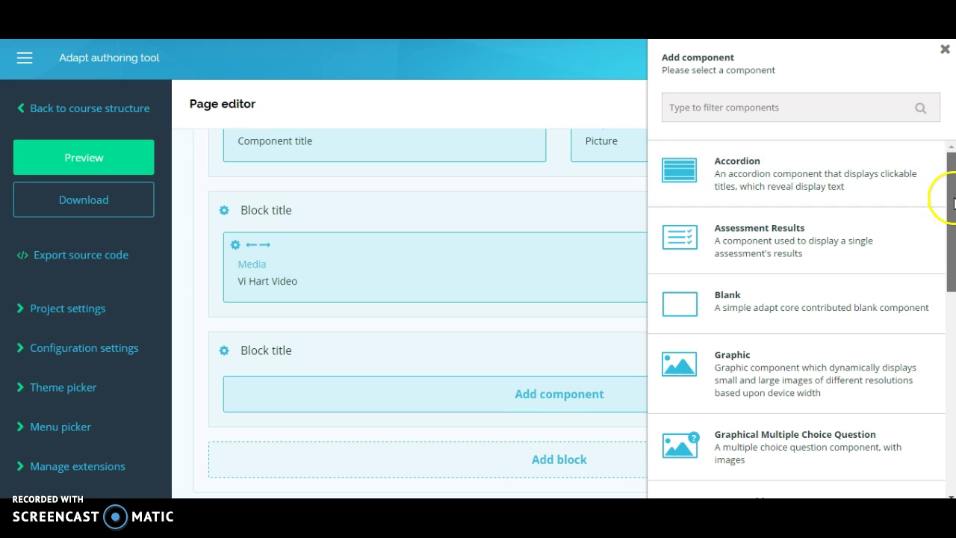
{"action": "scroll", "coordinate": [954, 201], "scroll_direction": "down", "scroll_amount": 2}
{"action": "scroll", "coordinate": [951, 224], "scroll_direction": "down", "scroll_amount": 2}
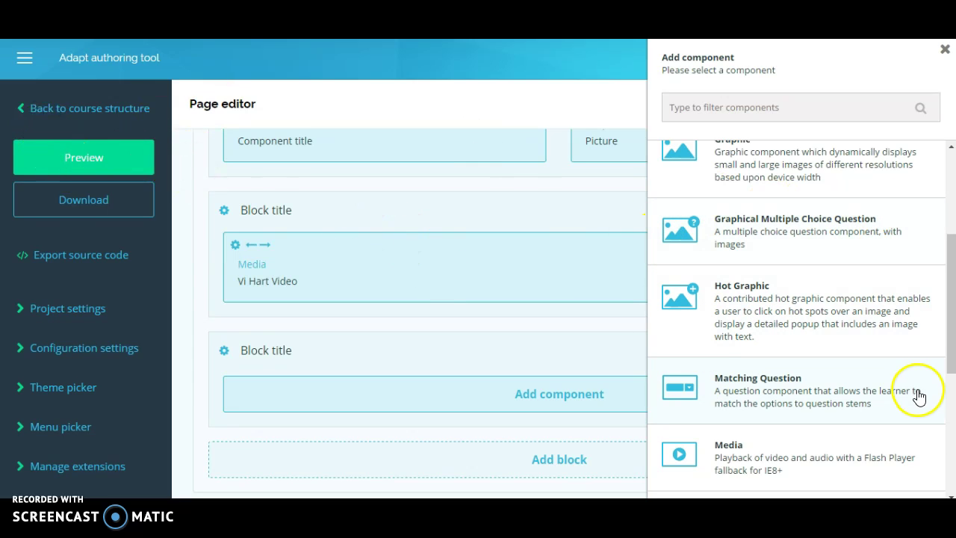
{"action": "left_click_drag", "start_coordinate": [951, 337], "coordinate": [951, 452]}
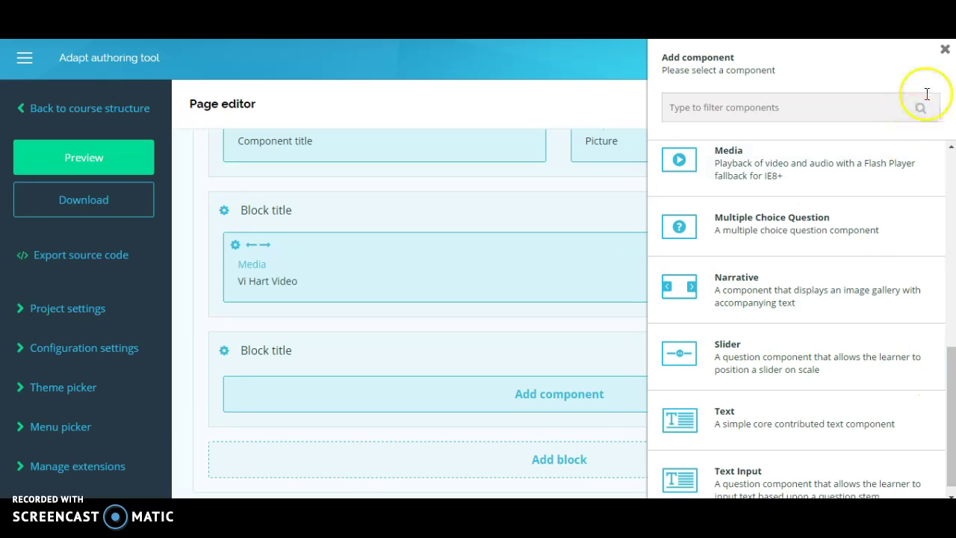
{"action": "left_click", "coordinate": [945, 50]}
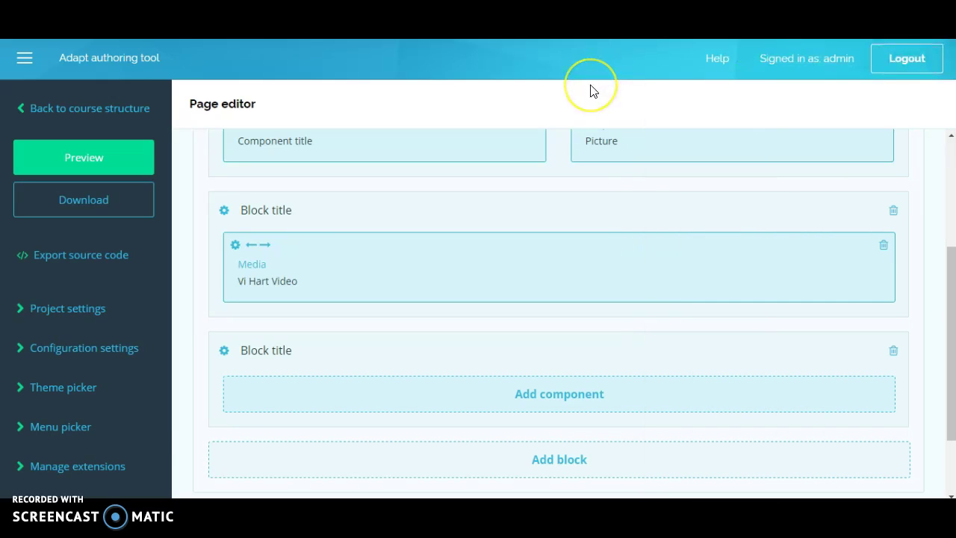